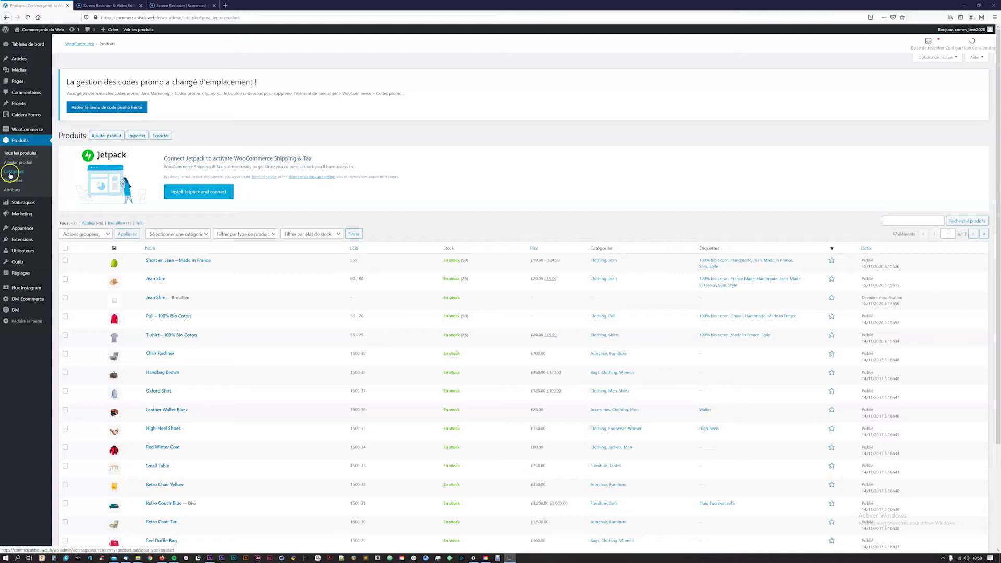
Open the product categories page and look through the existing category list
{"action": "left_click", "coordinate": [13, 172]}
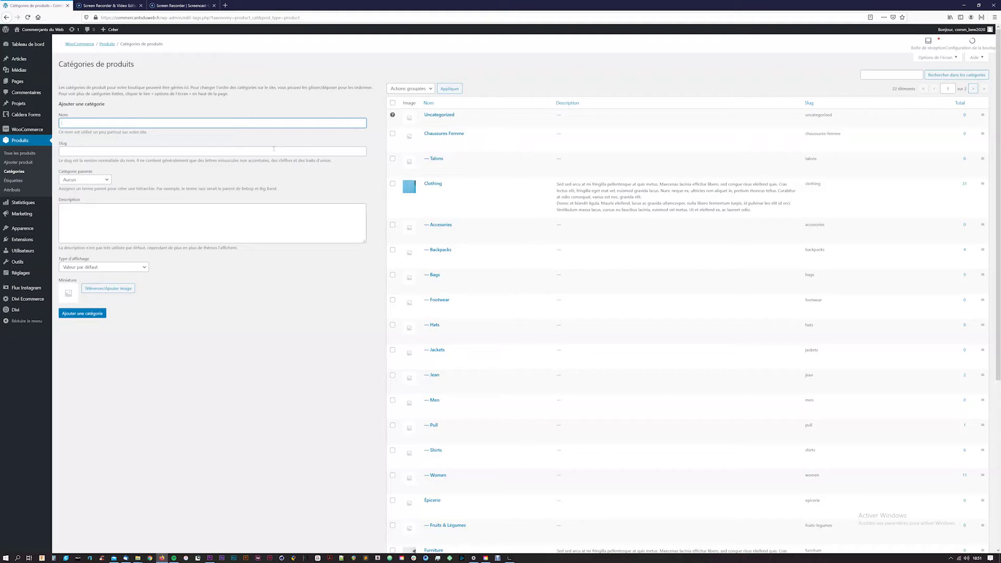
{"action": "left_click", "coordinate": [389, 191]}
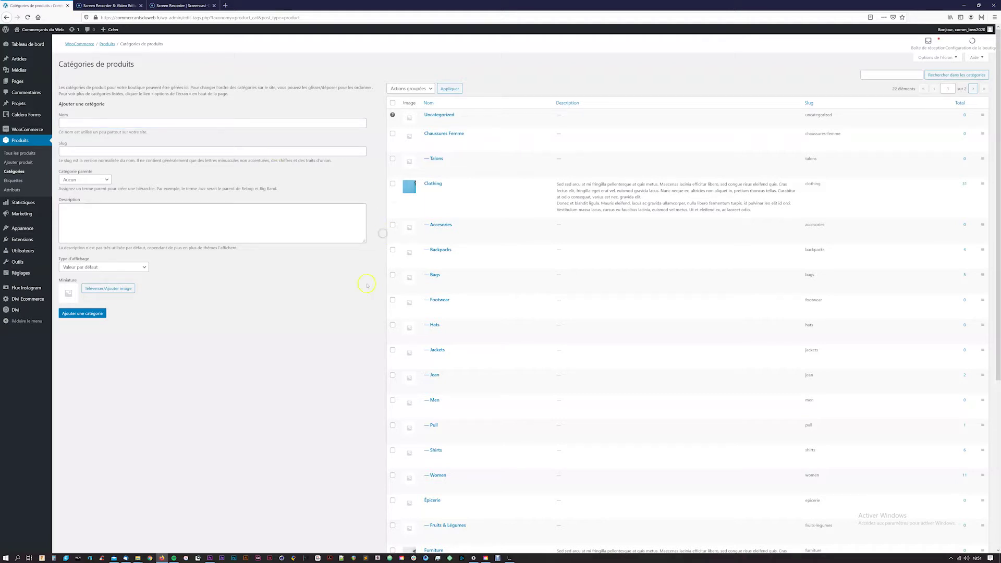
{"action": "scroll", "coordinate": [510, 241], "scroll_direction": "down", "scroll_amount": 8}
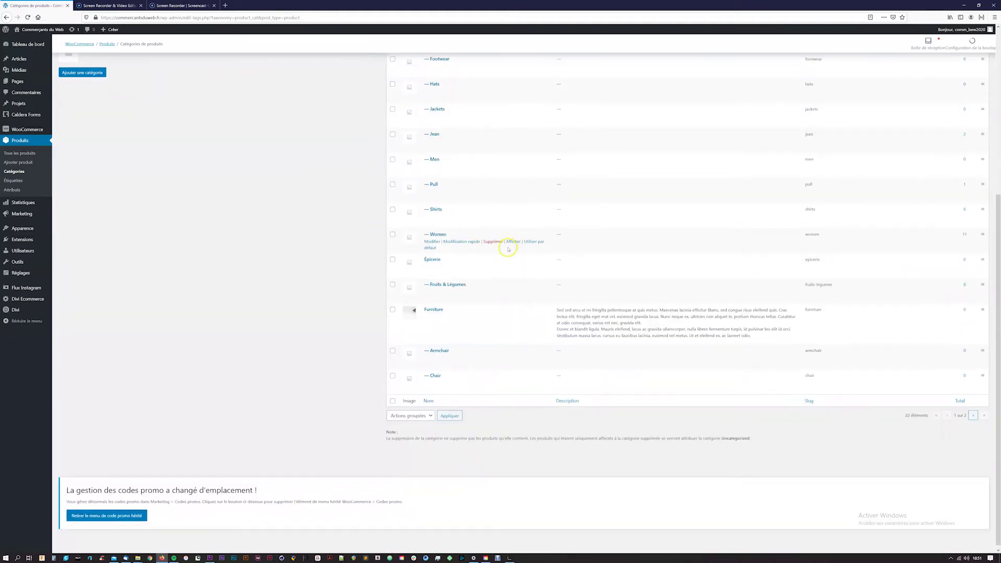
{"action": "scroll", "coordinate": [508, 250], "scroll_direction": "up", "scroll_amount": 8}
{"action": "scroll", "coordinate": [503, 246], "scroll_direction": "down", "scroll_amount": 1}
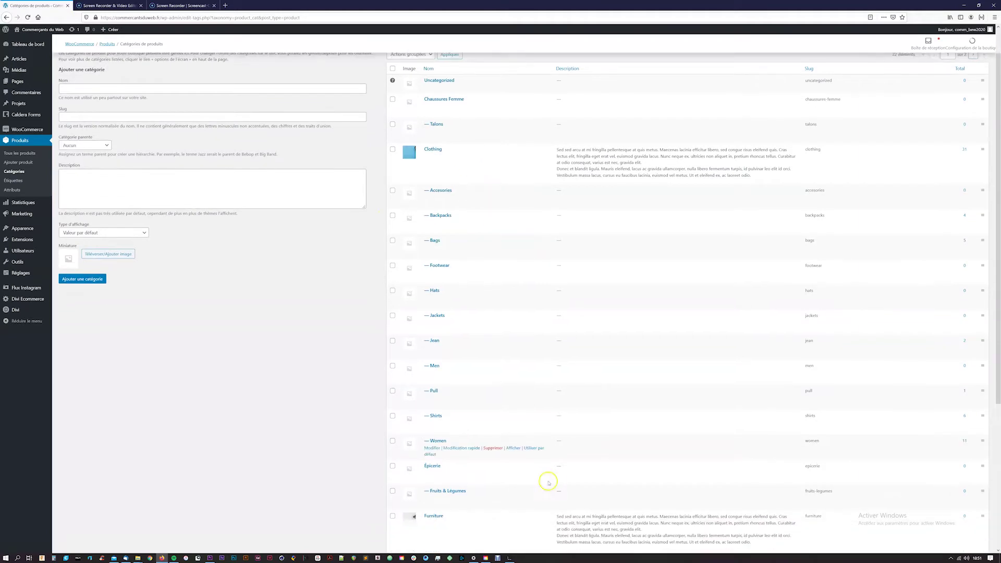
{"action": "scroll", "coordinate": [204, 334], "scroll_direction": "up", "scroll_amount": 1}
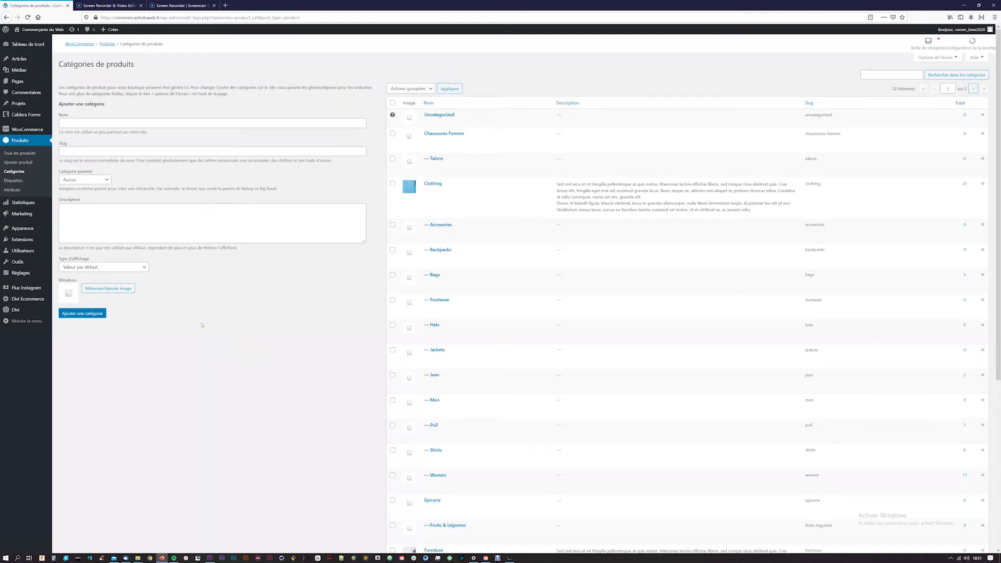
Enter "Parfumerie de luxe" as the name of a new product category
{"action": "left_click", "coordinate": [309, 124]}
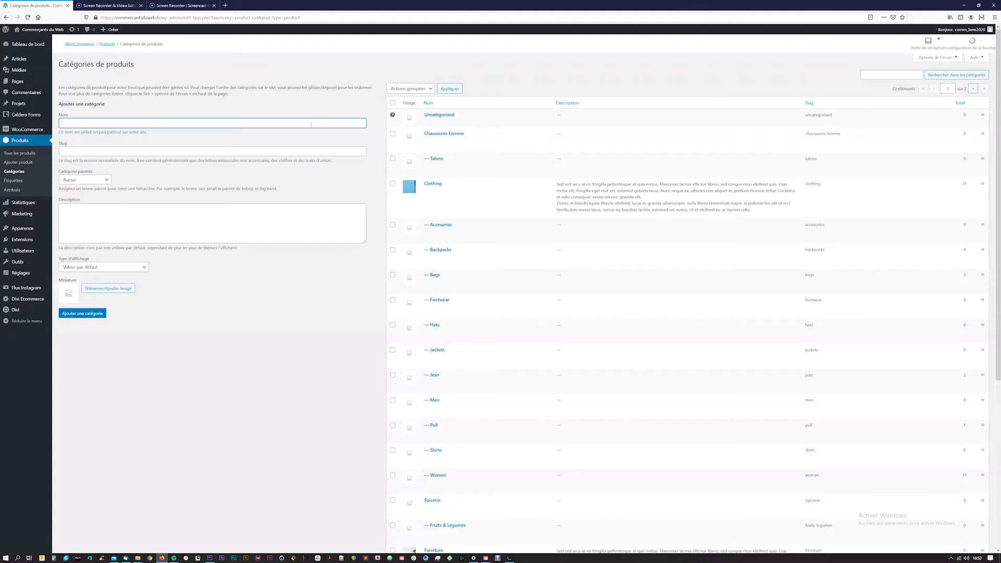
{"action": "type", "text": "fumerie"}
{"action": "left_click", "coordinate": [303, 114]}
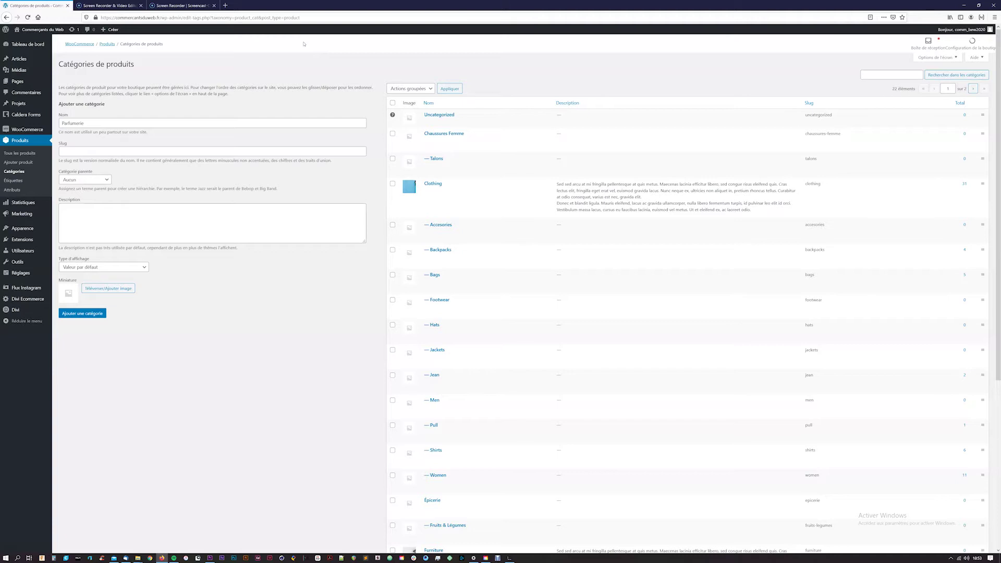
{"action": "left_click", "coordinate": [102, 124]}
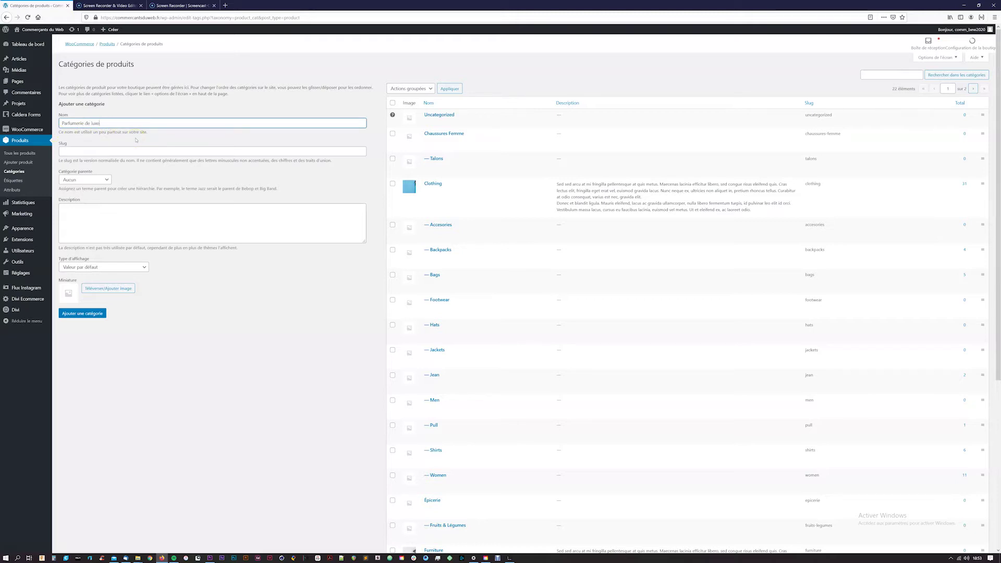
{"action": "left_click", "coordinate": [136, 140]}
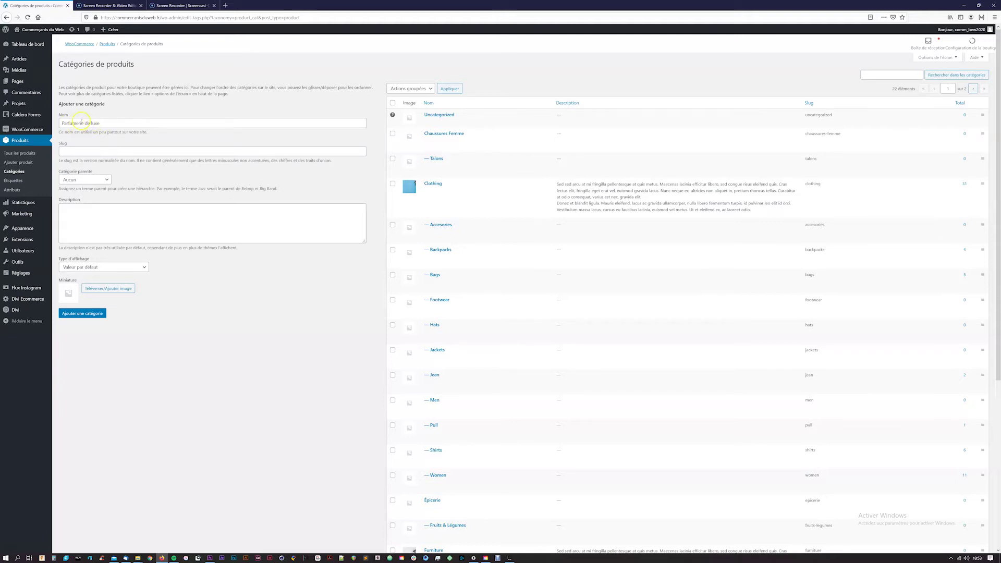
Fill in the slug "parfumerie-de-luxe" for the new category and clear it again
{"action": "left_click", "coordinate": [80, 149]}
{"action": "type", "text": "parfumerie de"}
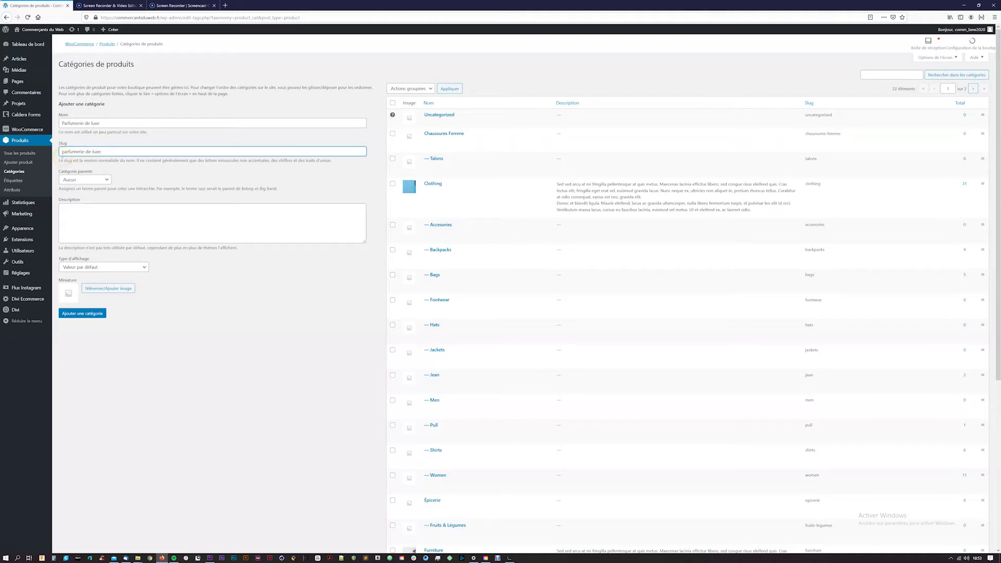
{"action": "triple_click", "coordinate": [105, 150]}
{"action": "key", "text": "BackSpace"}
{"action": "left_click", "coordinate": [174, 109]}
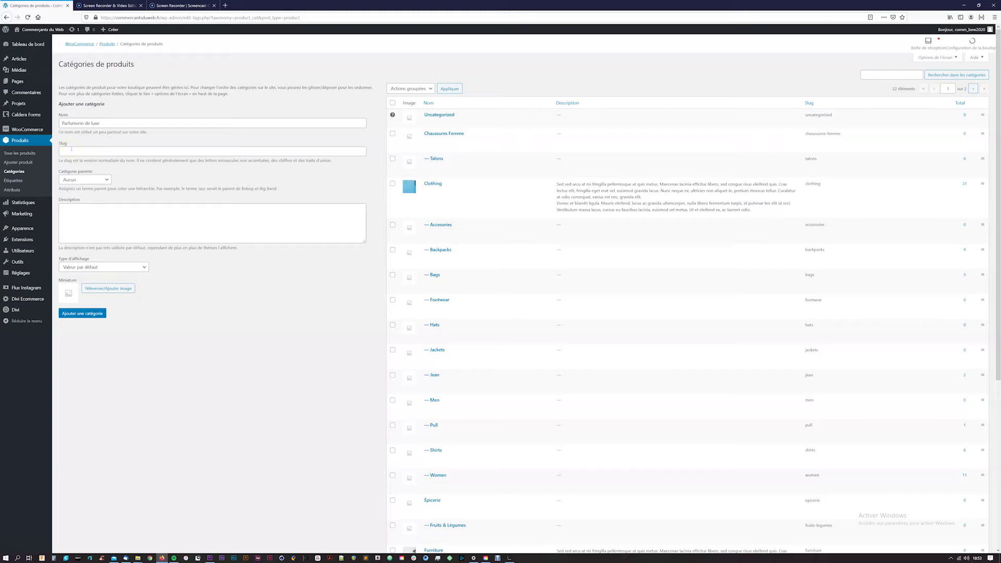
Add the "Parfumerie de luxe" category with an empty slug and no parent category
{"action": "left_click", "coordinate": [93, 123]}
{"action": "left_click", "coordinate": [105, 242]}
{"action": "left_click", "coordinate": [100, 319]}
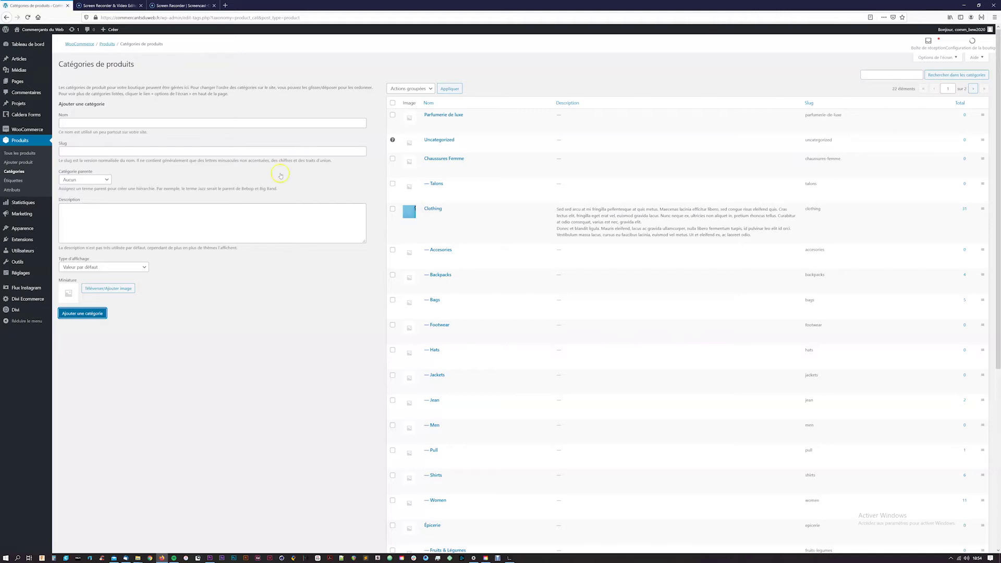
Check the slug of the new "Parfumerie de luxe" category in the category list
{"action": "left_click", "coordinate": [282, 123]}
{"action": "mouse_move", "coordinate": [637, 130]}
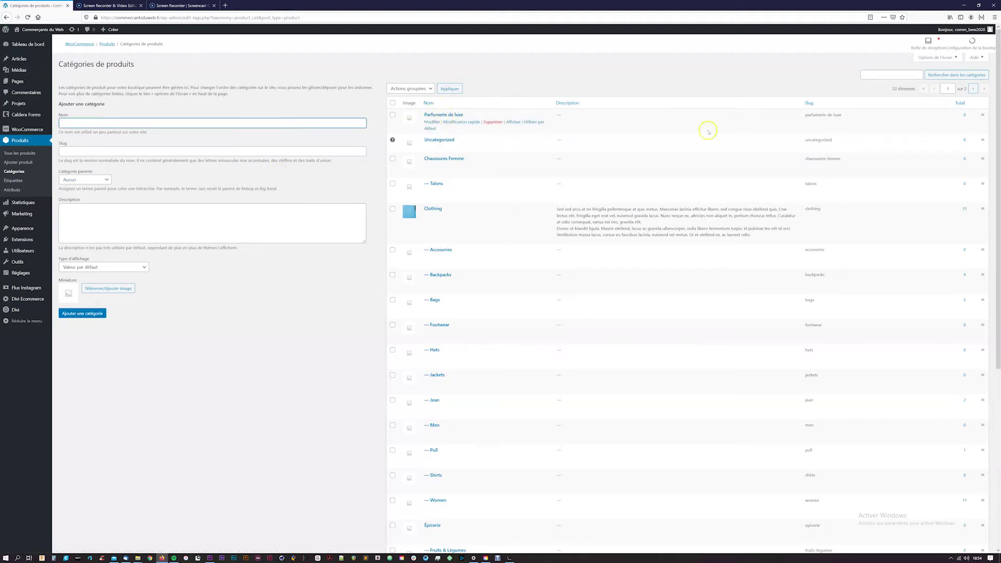
{"action": "left_click_drag", "start_coordinate": [858, 114], "coordinate": [800, 115]}
{"action": "left_click", "coordinate": [813, 123]}
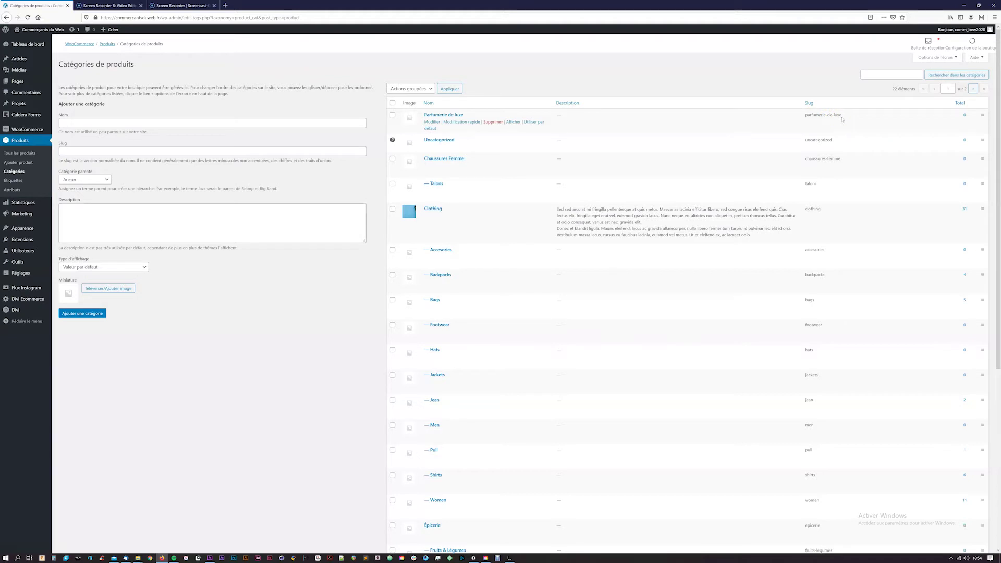
Enter "Parfums" as the name of another product category, leaving its slug and description empty
{"action": "left_click", "coordinate": [277, 122]}
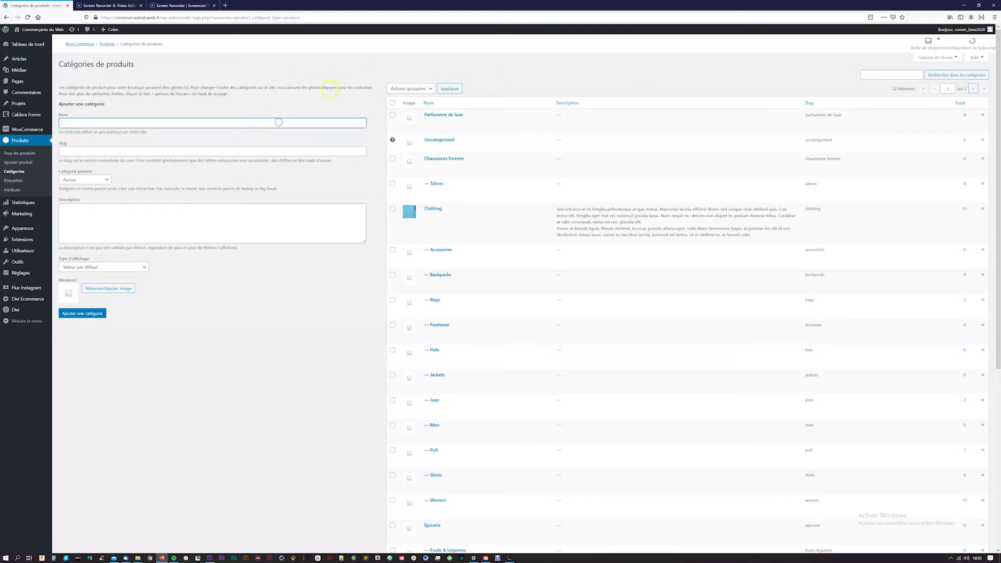
{"action": "type", "text": "parfums"}
{"action": "key", "text": "BackSpace"}
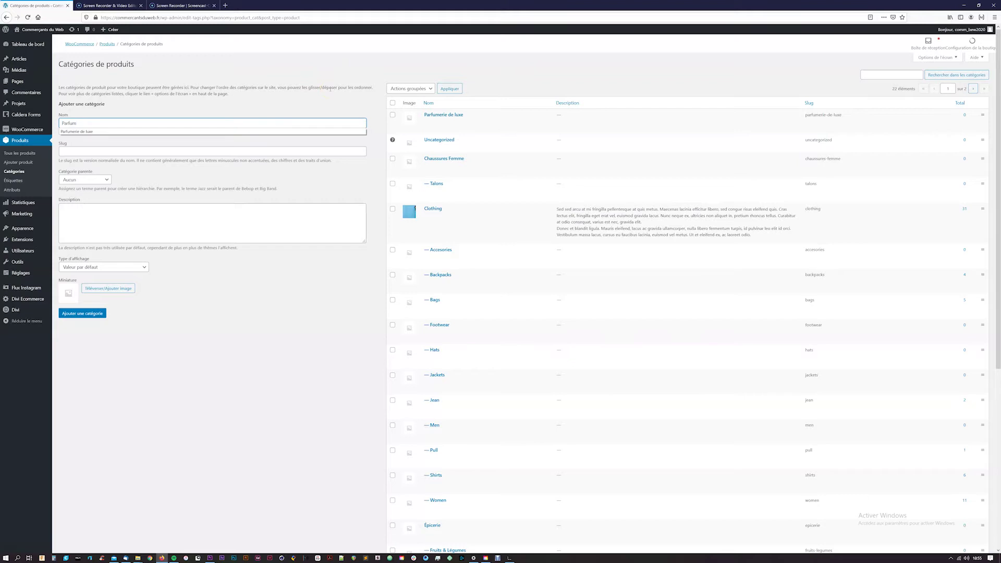
{"action": "type", "text": "s"}
{"action": "key", "text": "Tab"}
{"action": "key", "text": "Tab"}
{"action": "key", "text": "Tab"}
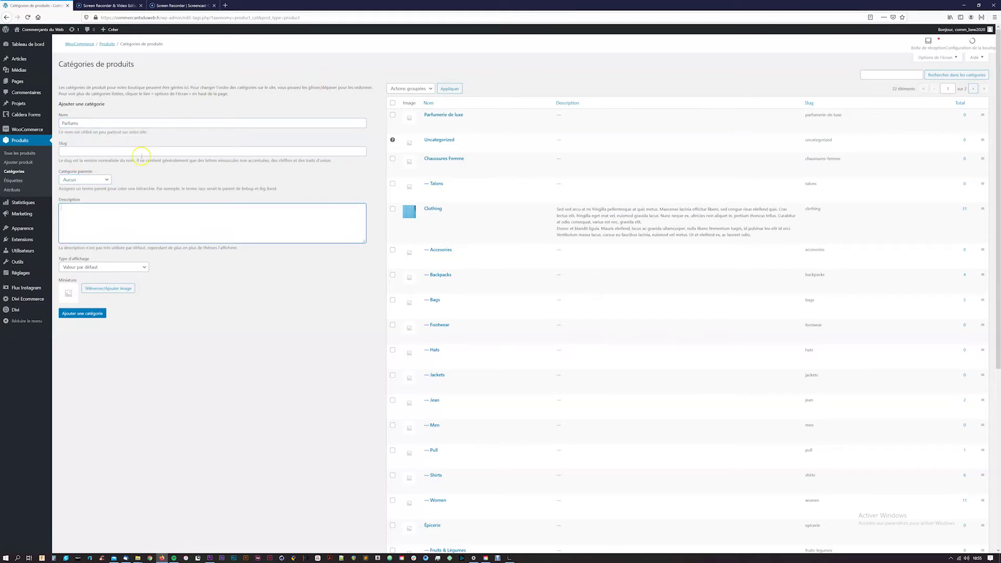
{"action": "key", "text": "shift+Tab"}
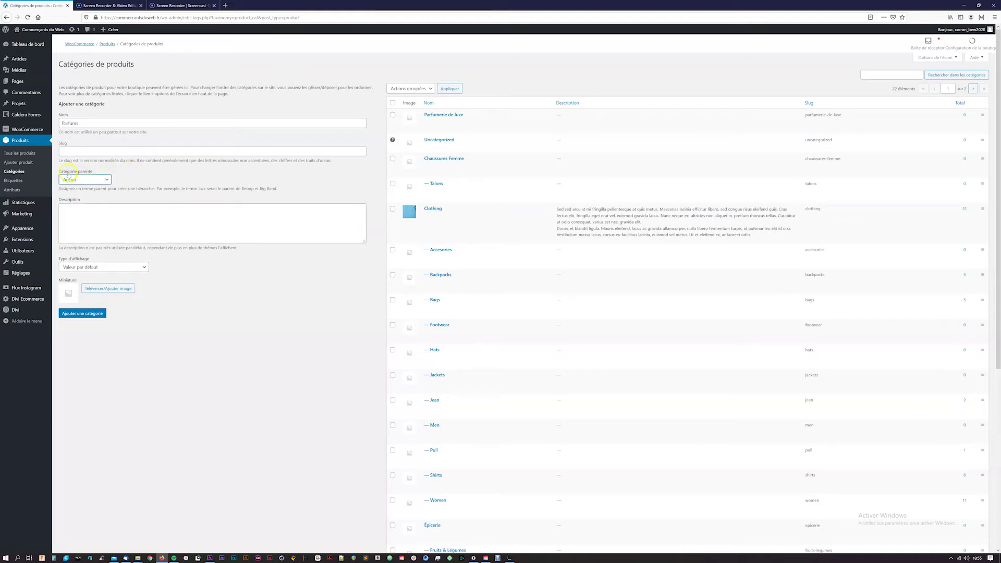
Set "Parfumerie de luxe" as the parent of "Parfums" and add the category
{"action": "left_click", "coordinate": [86, 178]}
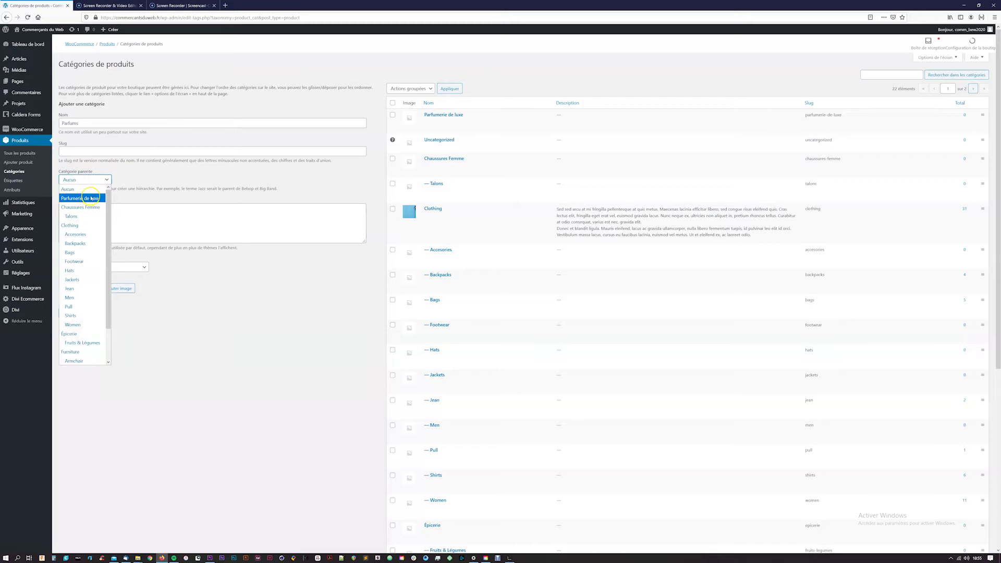
{"action": "left_click", "coordinate": [91, 198]}
{"action": "left_click", "coordinate": [76, 315]}
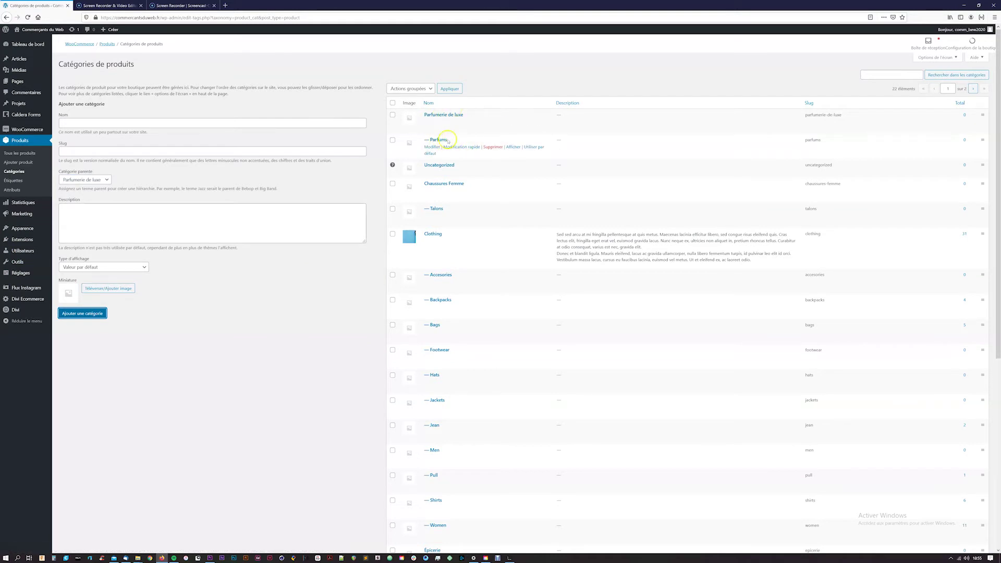
Add an "Eau de toilette" category with "Parfumerie de luxe" as its parent
{"action": "left_click", "coordinate": [435, 115]}
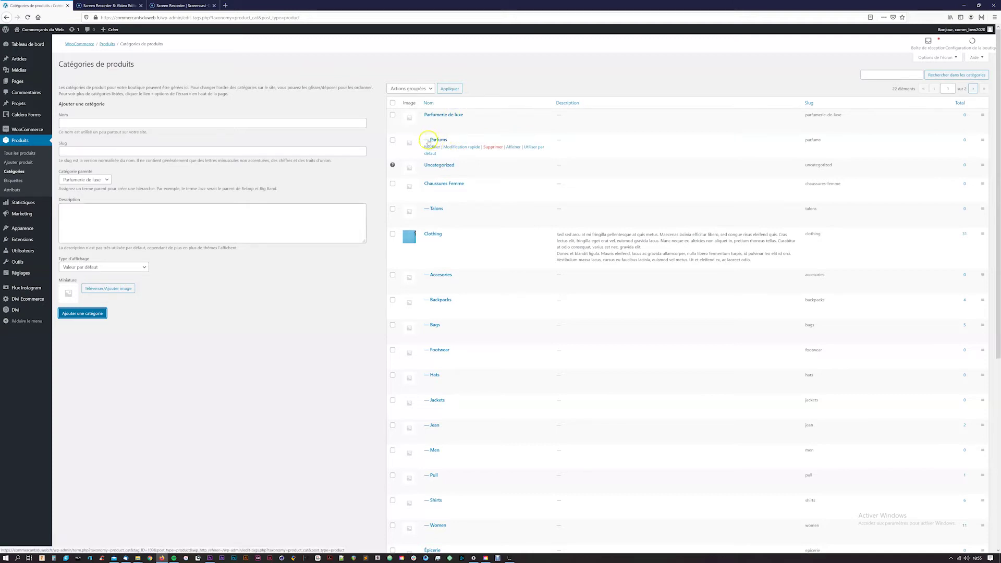
{"action": "left_click", "coordinate": [153, 121]}
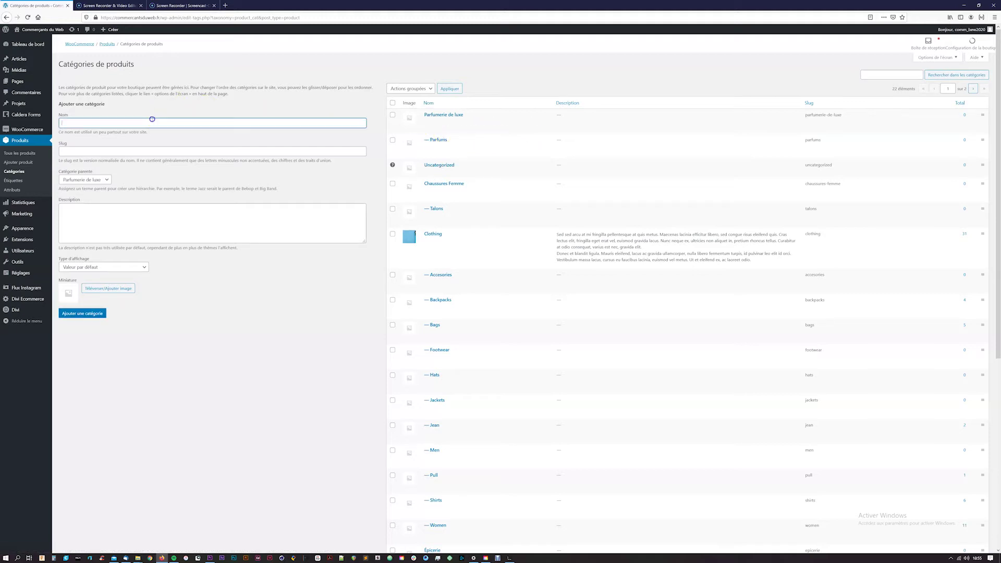
{"action": "type", "text": "Eau de parfum"}
{"action": "key", "text": "ctrl+a"}
{"action": "type", "text": "Eau de toilette"}
{"action": "left_click", "coordinate": [255, 326]}
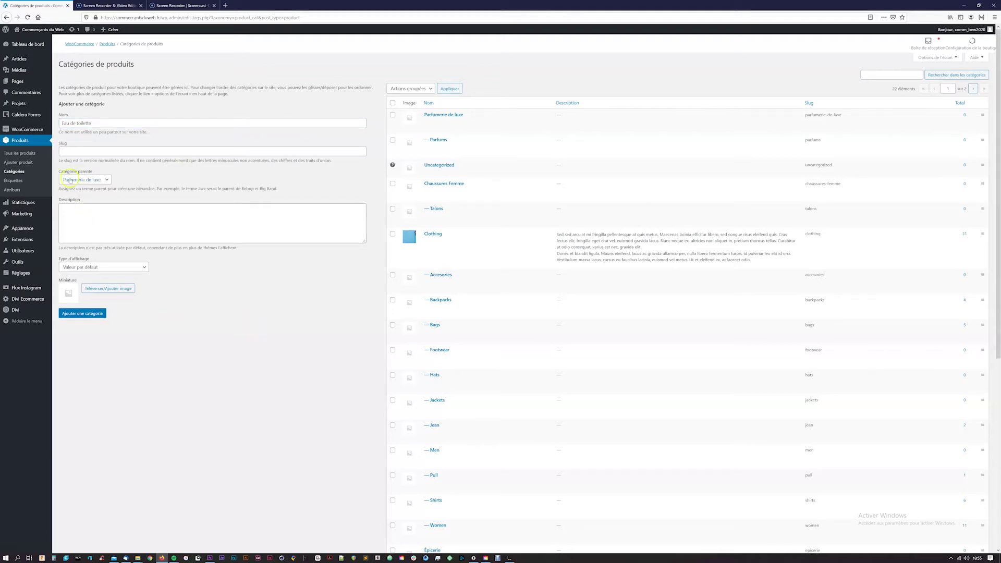
{"action": "left_click", "coordinate": [70, 312]}
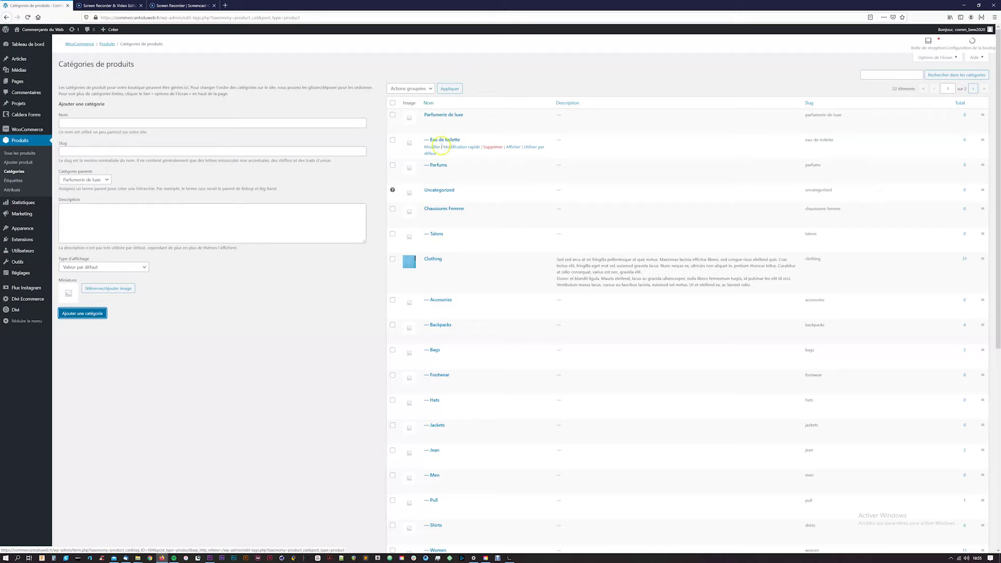
Open and cancel the quick edit of "Eau de toilette", and update the category from its full edit page
{"action": "left_click", "coordinate": [459, 147]}
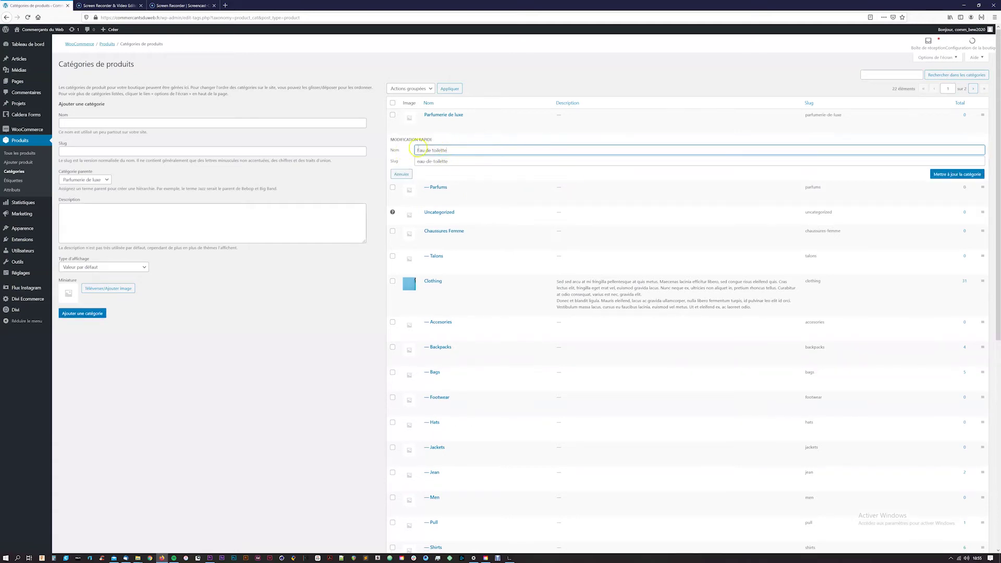
{"action": "left_click", "coordinate": [403, 174]}
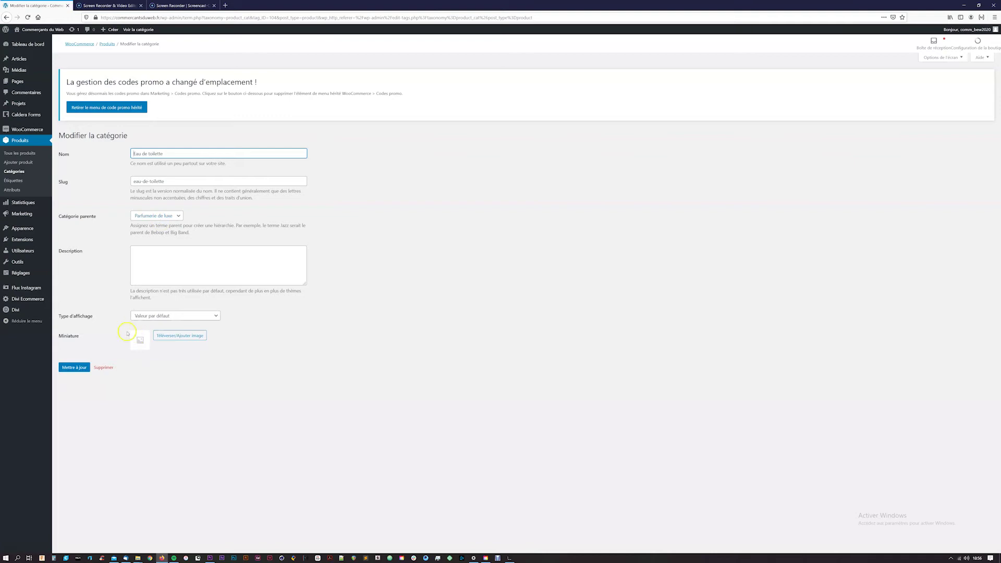
{"action": "left_click", "coordinate": [79, 370]}
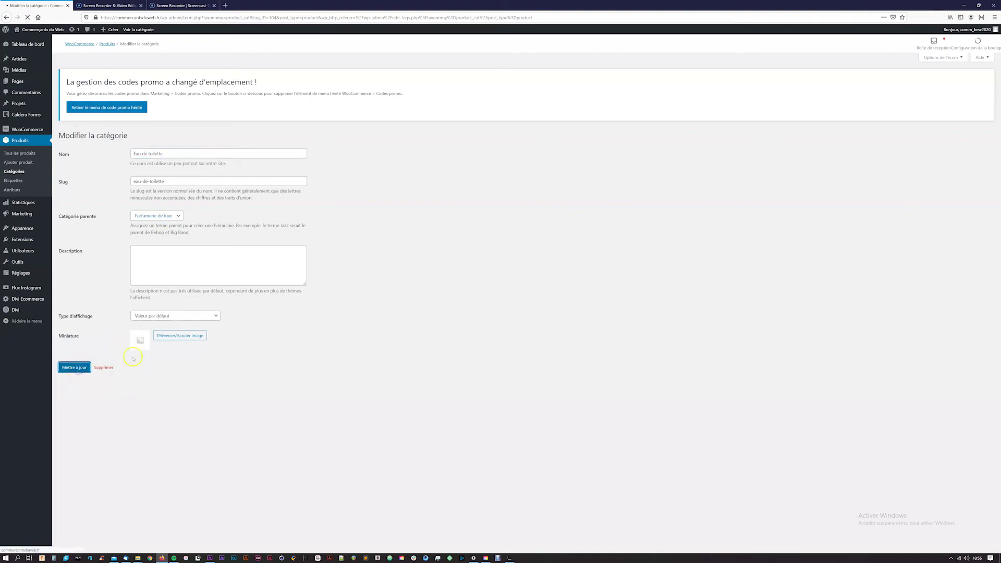
{"action": "left_click", "coordinate": [78, 163]}
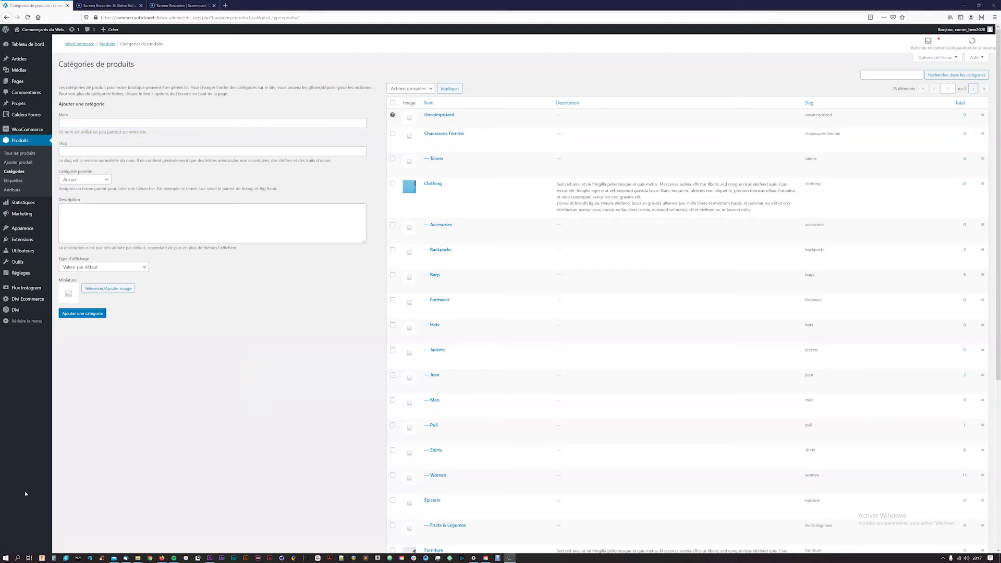
Open the product tags page and add a tag named "Jasmin"
{"action": "left_click", "coordinate": [13, 181]}
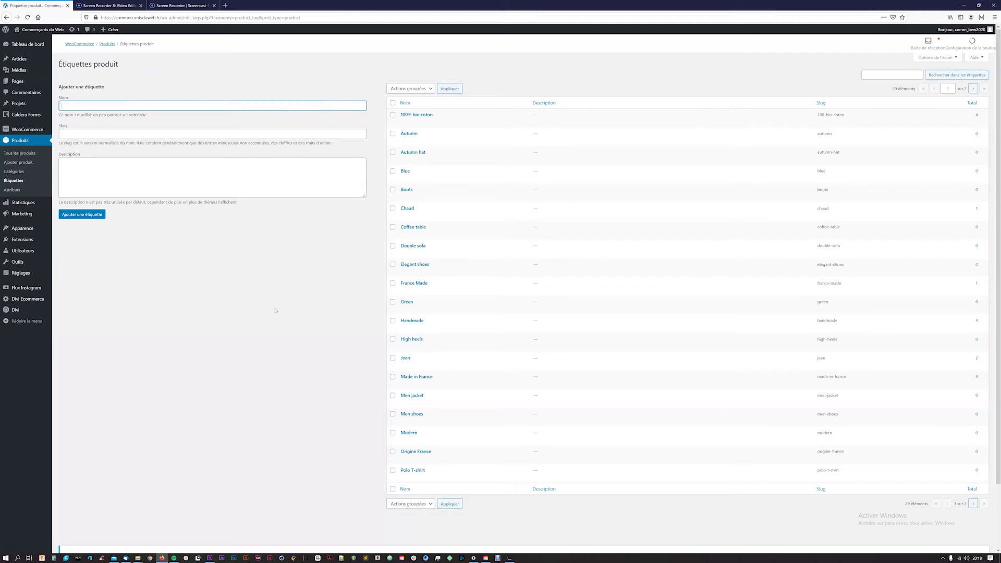
{"action": "left_click", "coordinate": [136, 103]}
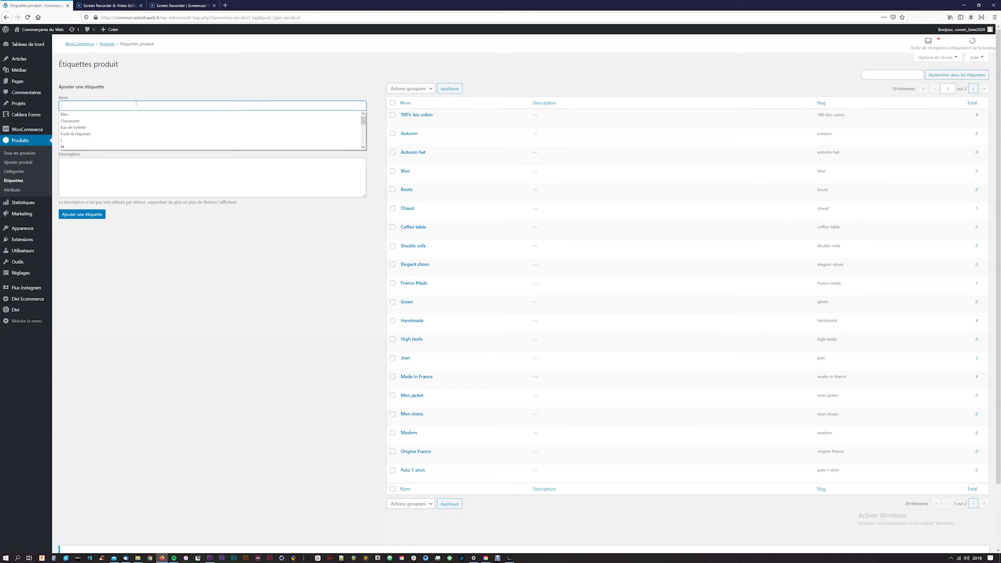
{"action": "type", "text": "Ja"}
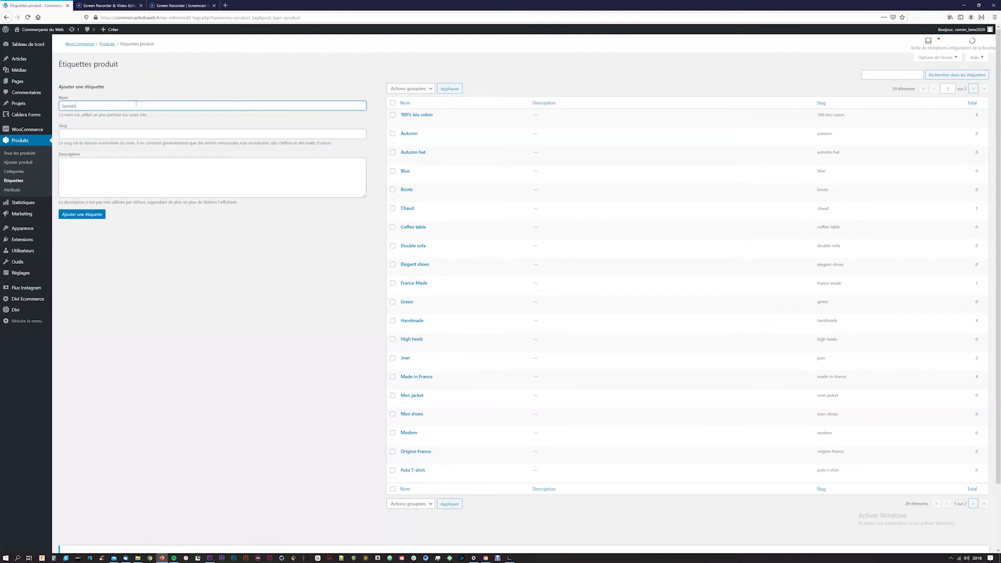
{"action": "type", "text": "smin"}
{"action": "key", "text": "Return"}
{"action": "left_click", "coordinate": [109, 108]}
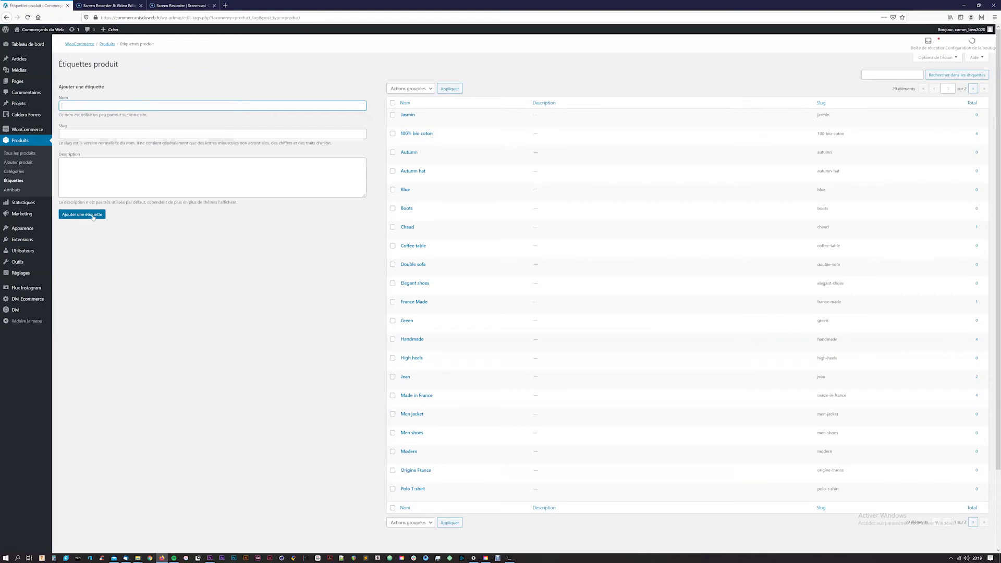
{"action": "mouse_move", "coordinate": [409, 115]}
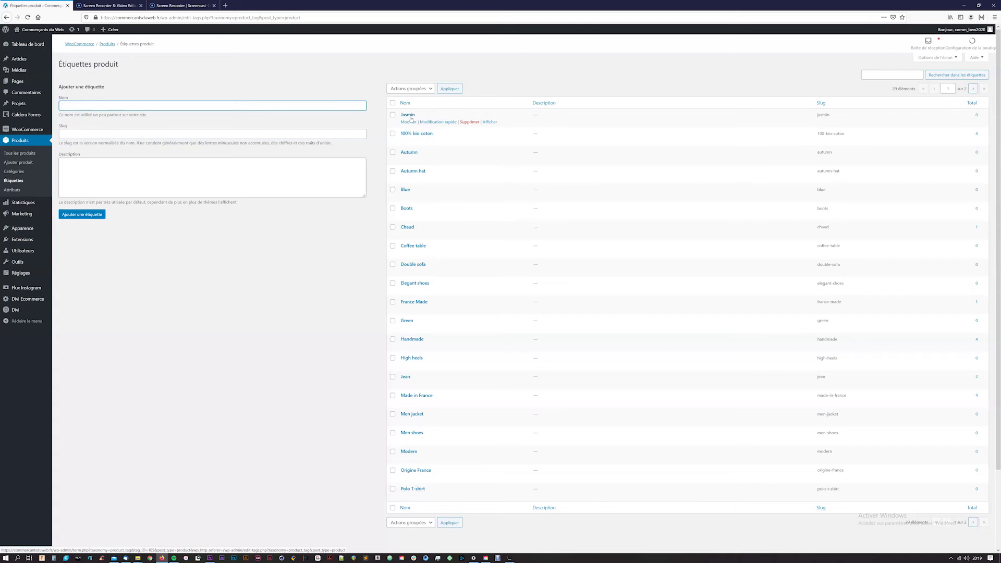
{"action": "left_click", "coordinate": [363, 106]}
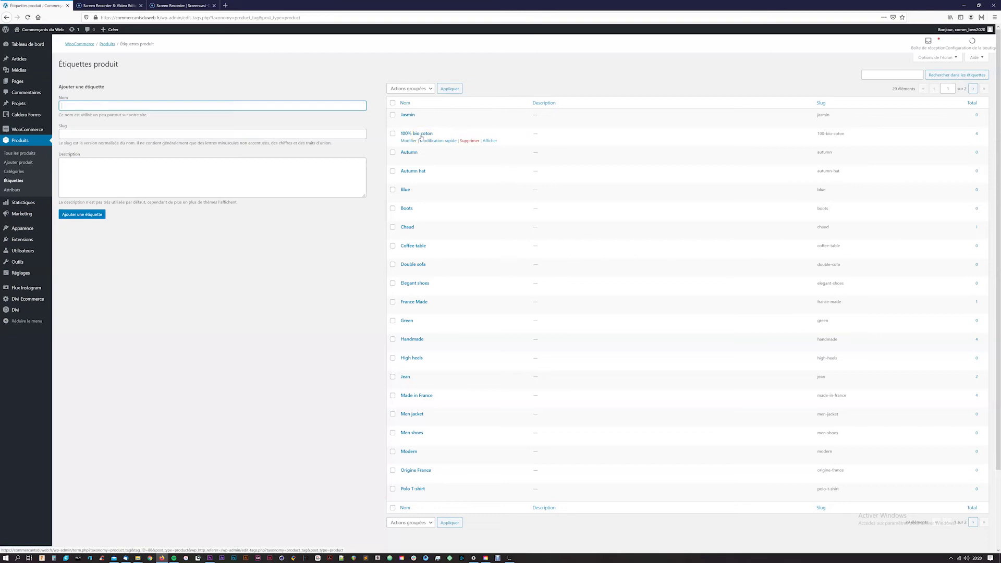
{"action": "left_click", "coordinate": [249, 239]}
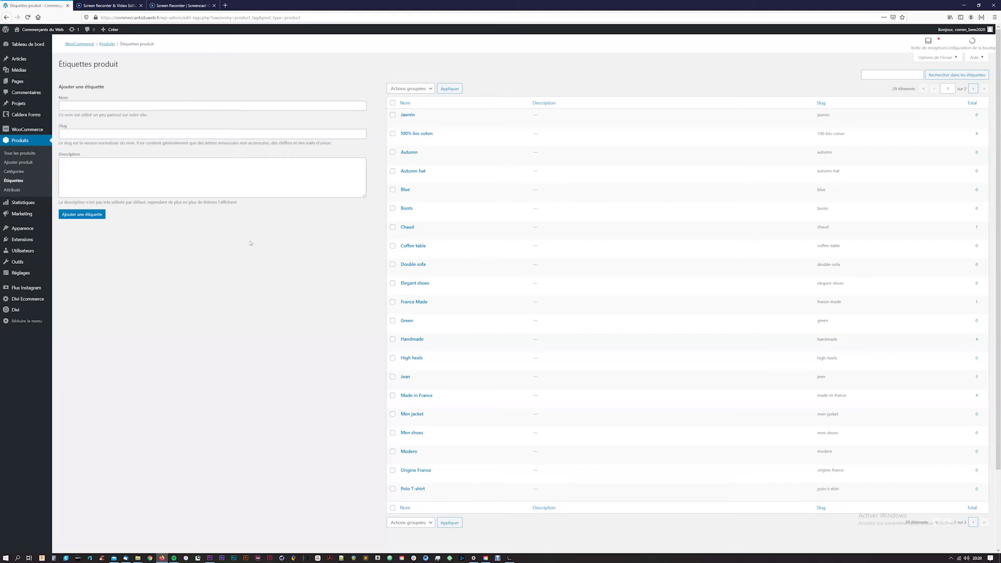
Open the product attributes page and name the new attribute "Senteurs"
{"action": "left_click", "coordinate": [13, 190]}
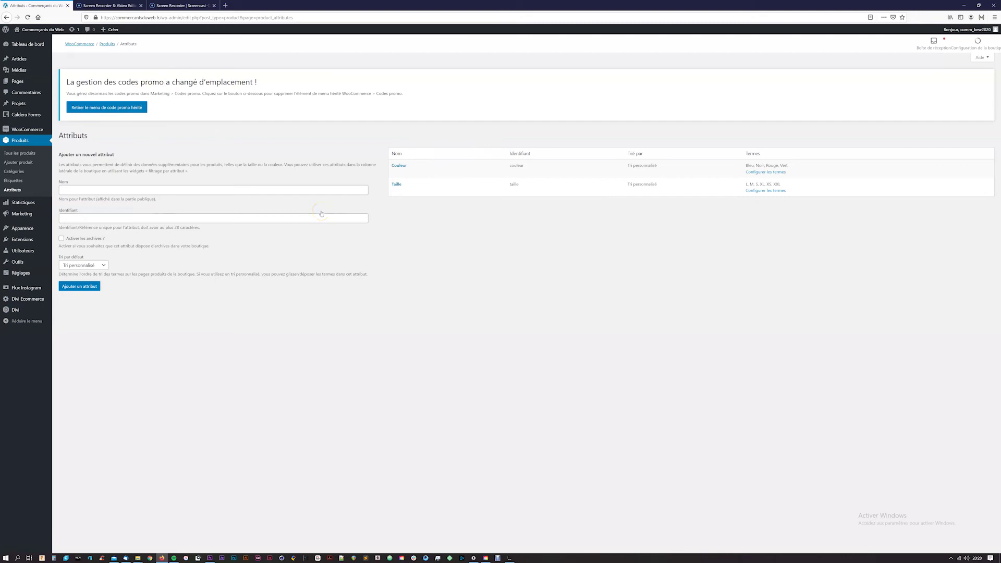
{"action": "left_click", "coordinate": [529, 238]}
{"action": "mouse_move", "coordinate": [572, 191]}
{"action": "left_click", "coordinate": [245, 190]}
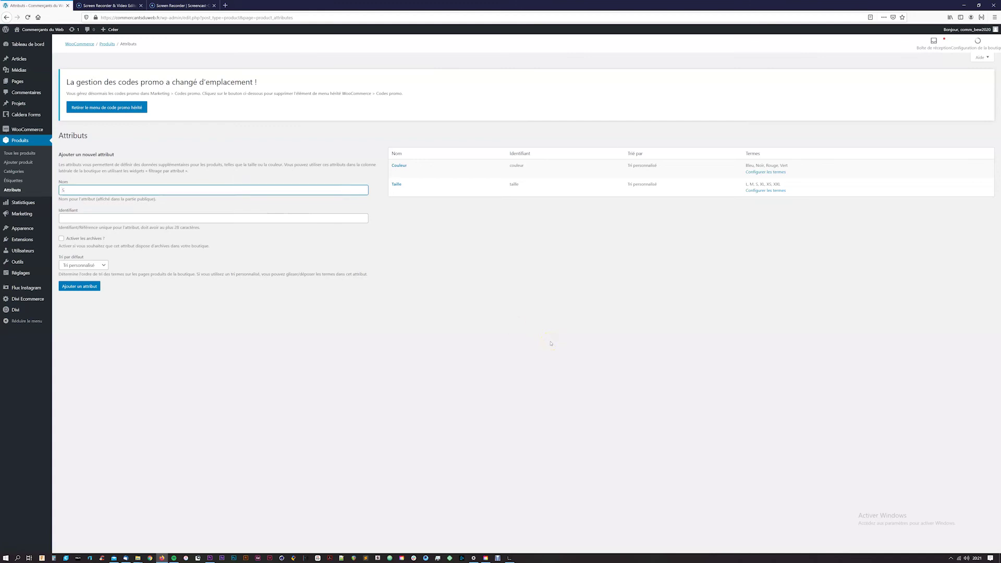
{"action": "type", "text": "Senteurs"}
{"action": "left_click", "coordinate": [266, 327]}
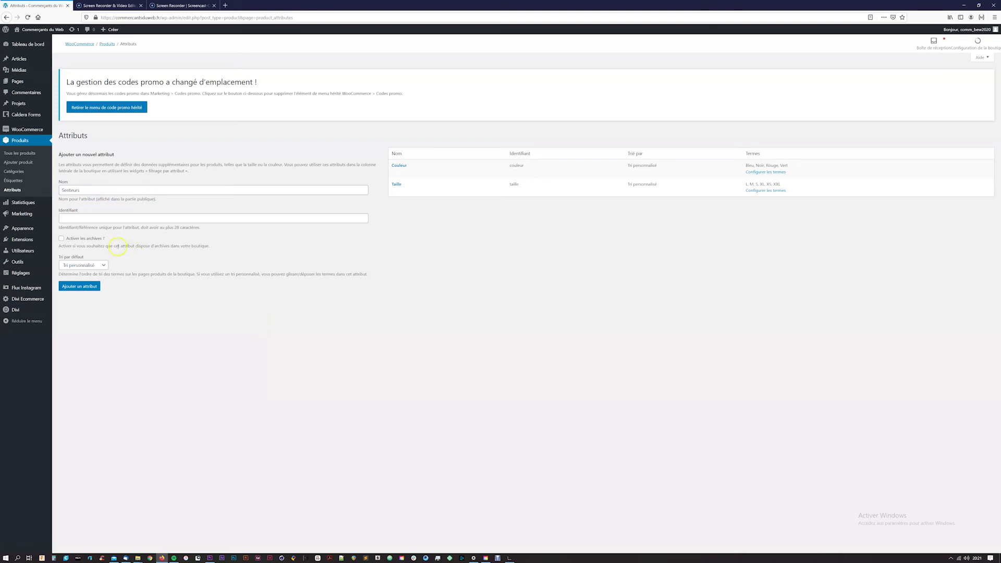
{"action": "left_click", "coordinate": [77, 189]}
{"action": "left_click", "coordinate": [73, 219]}
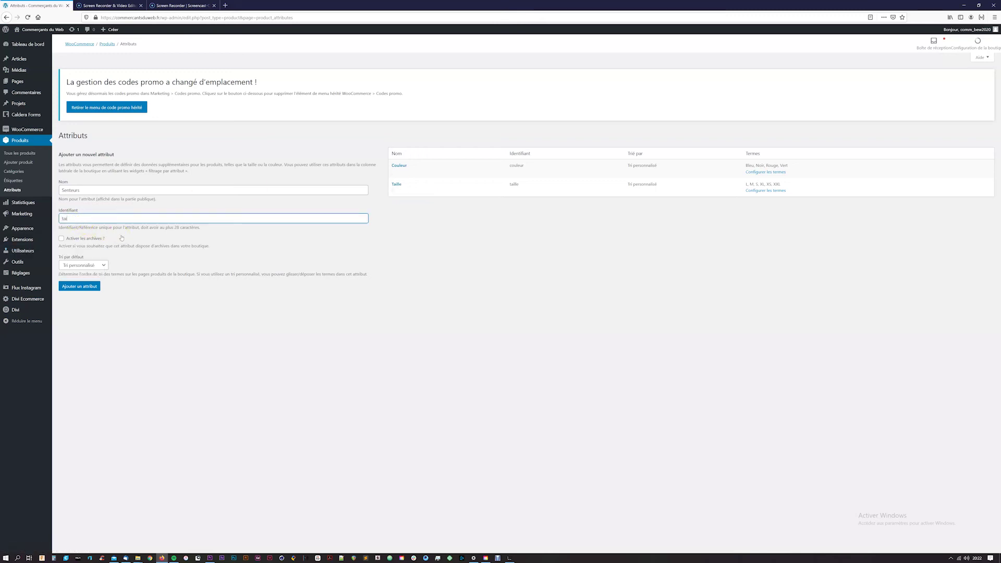
{"action": "type", "text": "taille-adulte"}
{"action": "key", "text": "ctrl+a"}
{"action": "key", "text": "BackSpace"}
{"action": "left_click", "coordinate": [387, 335]}
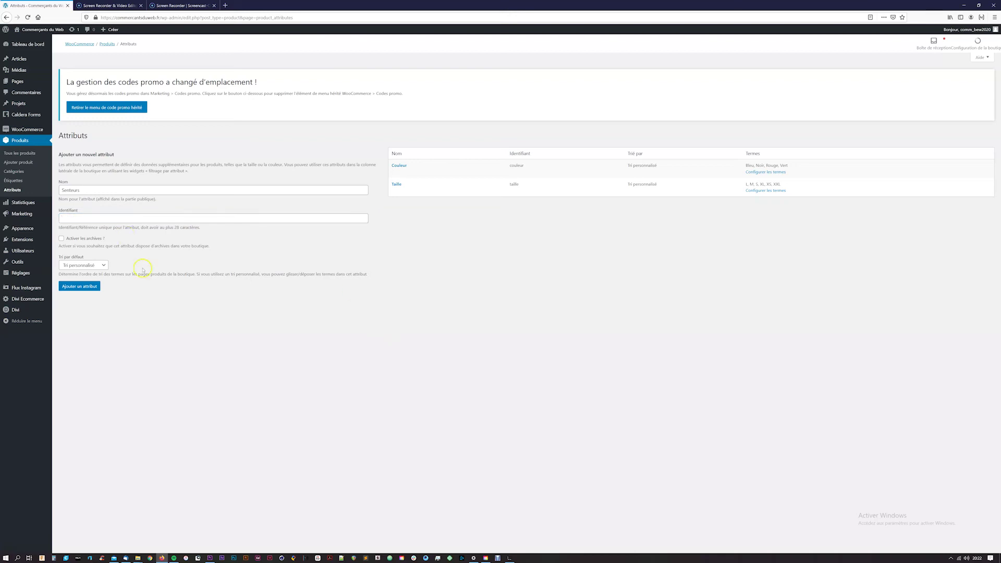
Add the "Senteurs" attribute with an empty identifier and the custom default sort order
{"action": "left_click", "coordinate": [79, 238]}
{"action": "left_click", "coordinate": [327, 108]}
{"action": "left_click", "coordinate": [85, 189]}
{"action": "left_click", "coordinate": [102, 241]}
{"action": "left_click", "coordinate": [102, 239]}
{"action": "left_click", "coordinate": [81, 286]}
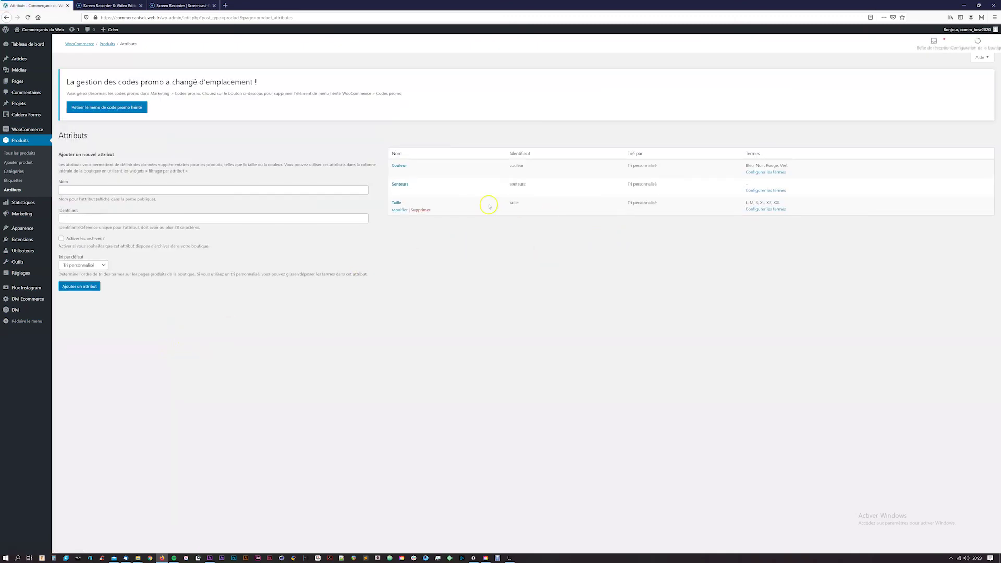
Open the term configuration of the "Senteurs" attribute and add a term named "Rose"
{"action": "left_click", "coordinate": [756, 191]}
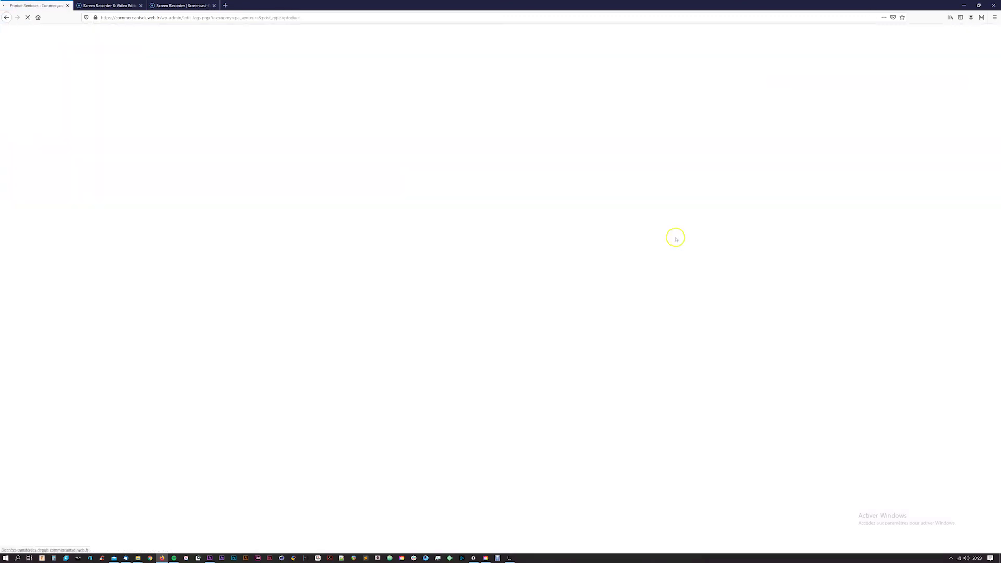
{"action": "left_click", "coordinate": [286, 127]}
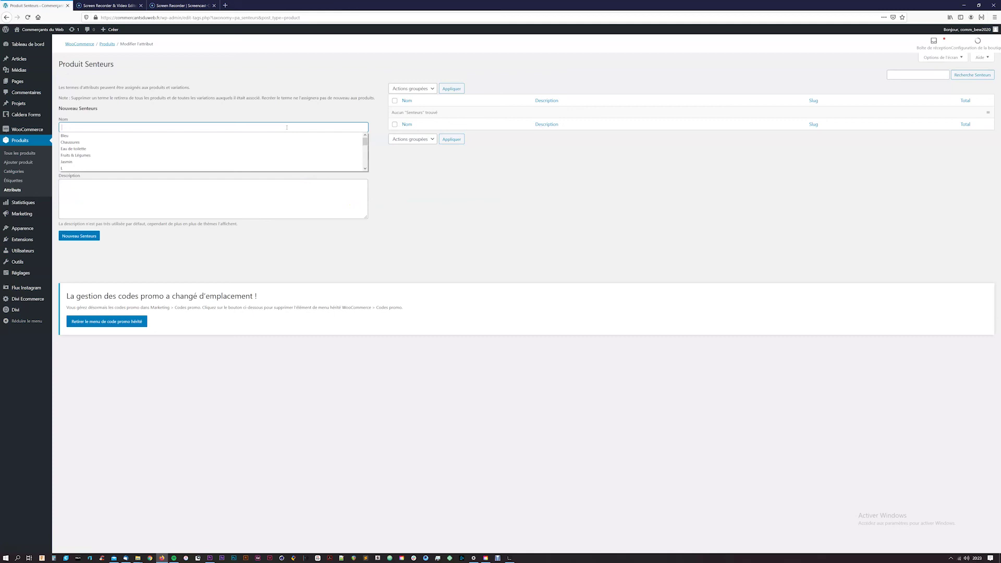
{"action": "type", "text": "Rose"}
{"action": "key", "text": "Return"}
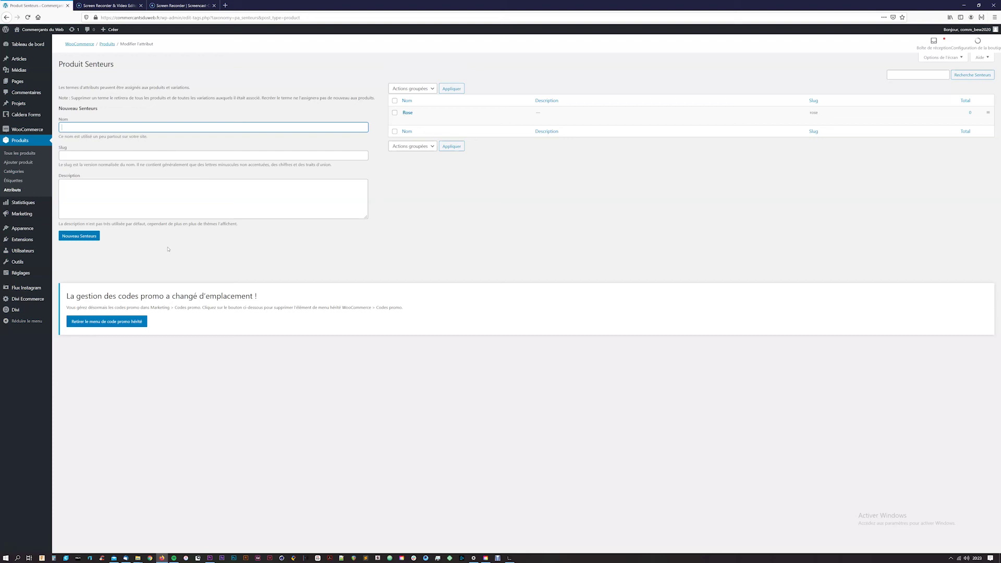
Add a "Menthe" term to the "Senteurs" attribute, leaving its slug and description empty
{"action": "left_click", "coordinate": [151, 156]}
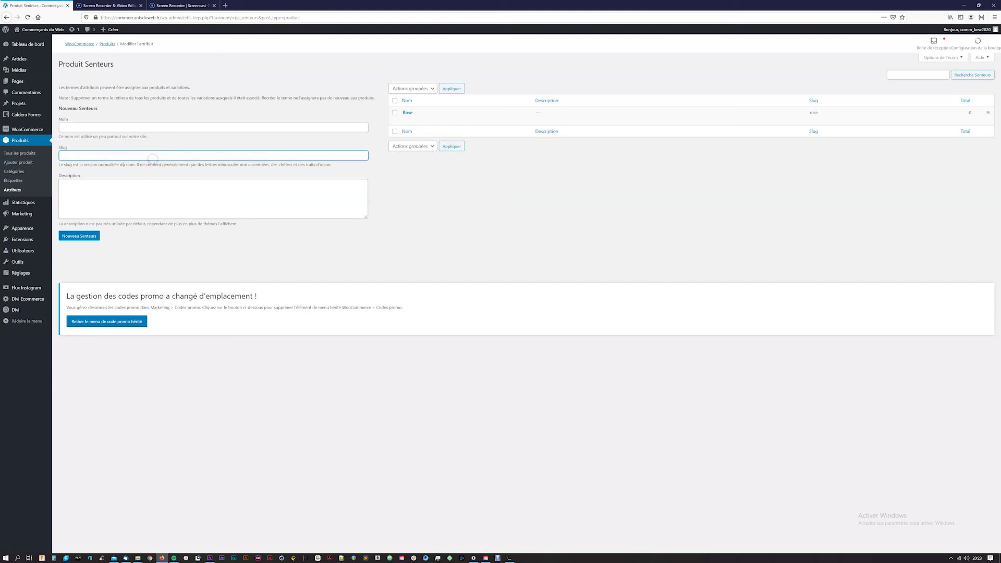
{"action": "left_click", "coordinate": [103, 189]}
{"action": "left_click", "coordinate": [360, 261]}
{"action": "left_click", "coordinate": [232, 130]}
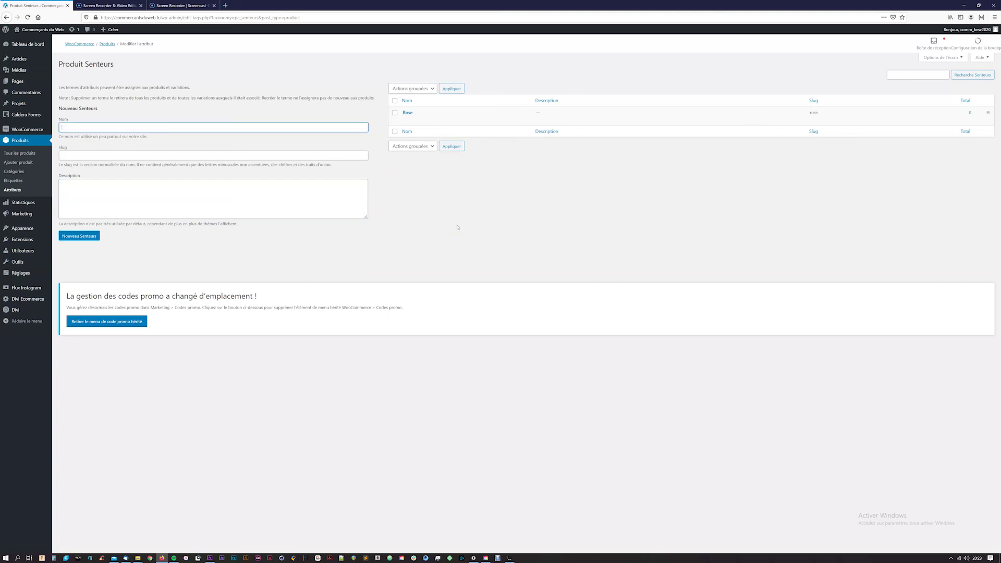
{"action": "type", "text": "Menthe"}
{"action": "key", "text": "Return"}
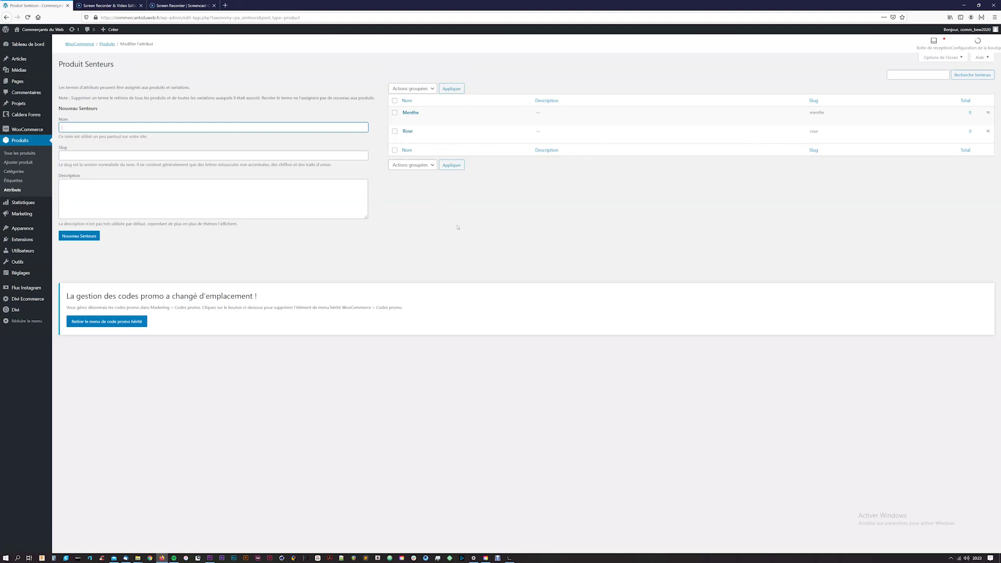
Add an "Orange" term to the "Senteurs" attribute
{"action": "type", "text": "Orange"}
{"action": "key", "text": "Return"}
{"action": "left_click", "coordinate": [454, 255]}
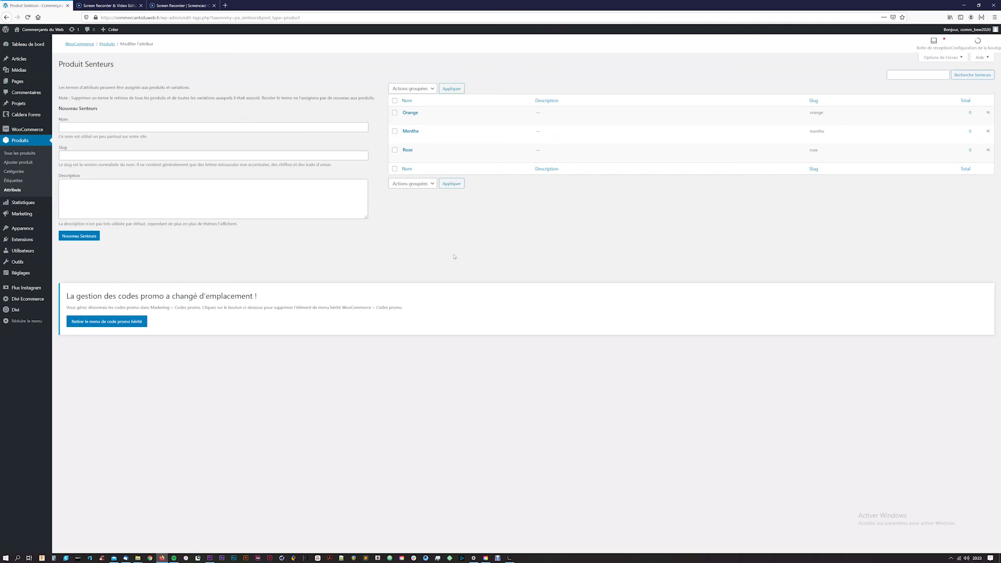
{"action": "left_click", "coordinate": [452, 259]}
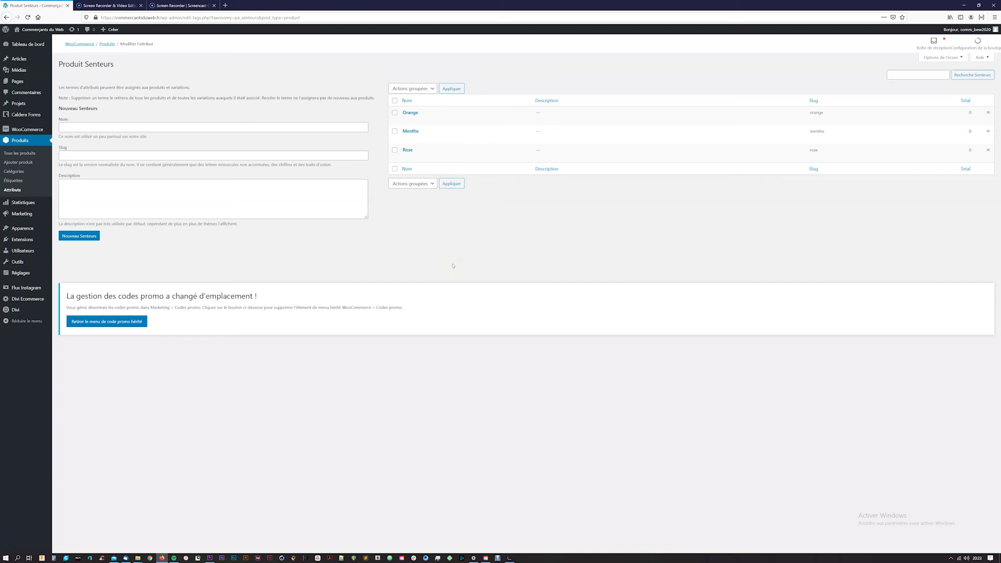